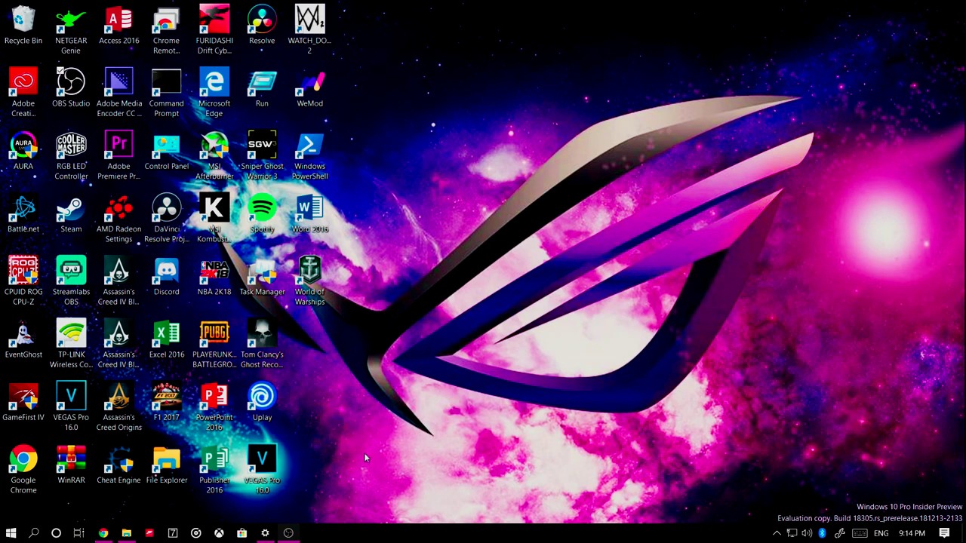
- Examine the GPU specifications of the Radeon RX 560 and its OEM version on AMD's product page in Chrome
click(104, 532)
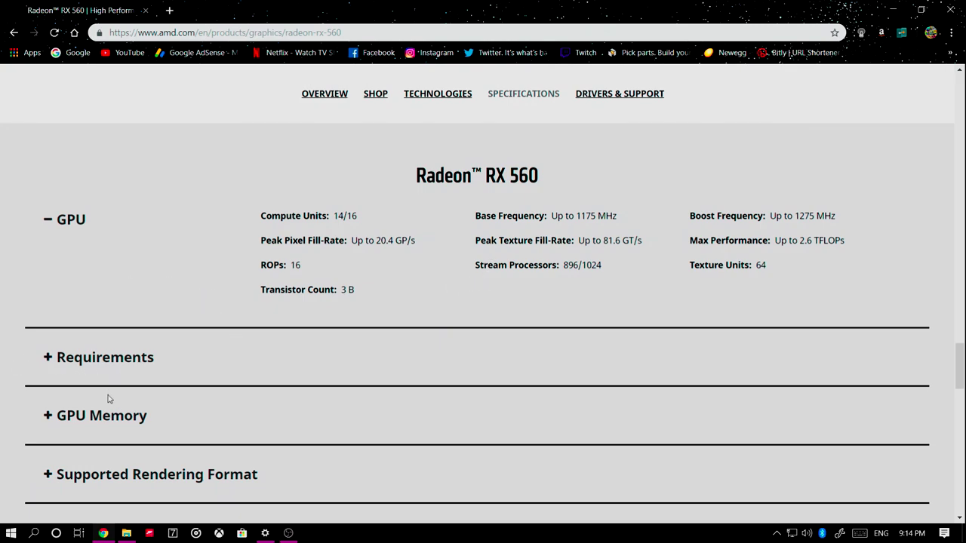
scroll(140, 405, down, 2)
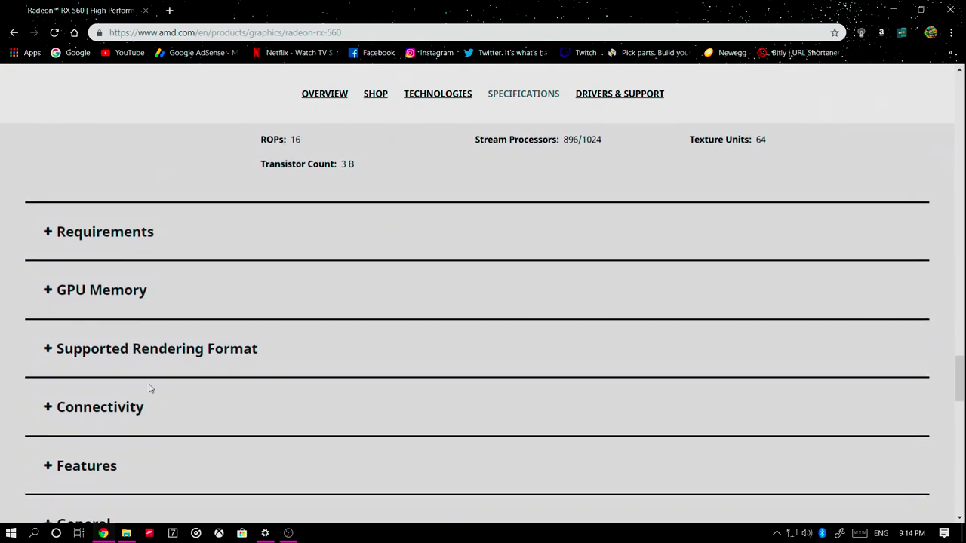
scroll(121, 402, down, 2)
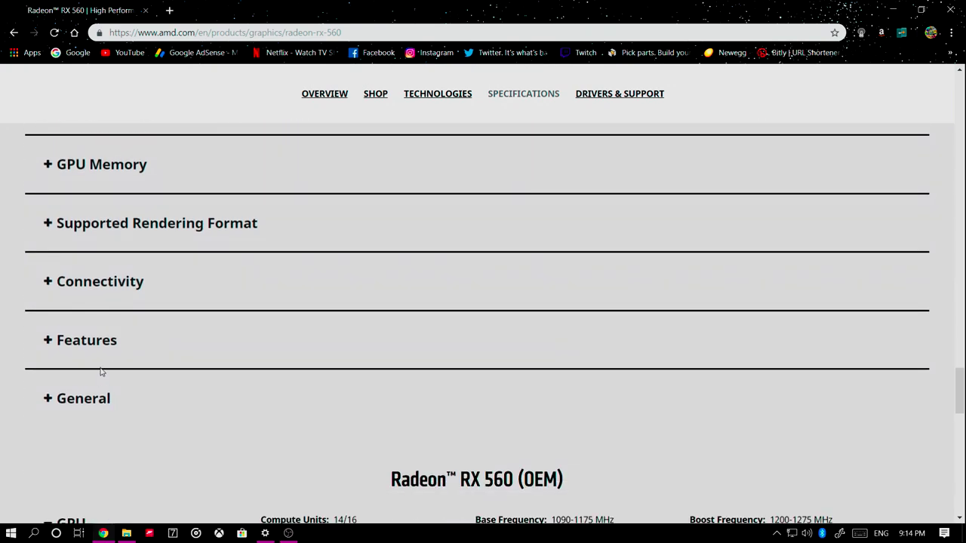
scroll(161, 414, down, 3)
scroll(161, 382, down, 2)
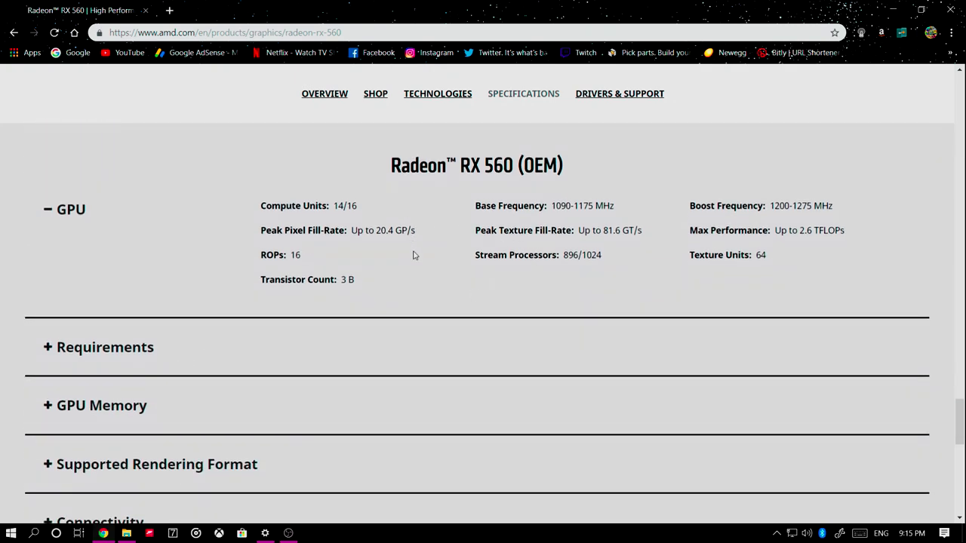
scroll(430, 255, up, 2)
scroll(434, 253, up, 2)
scroll(434, 252, down, 2)
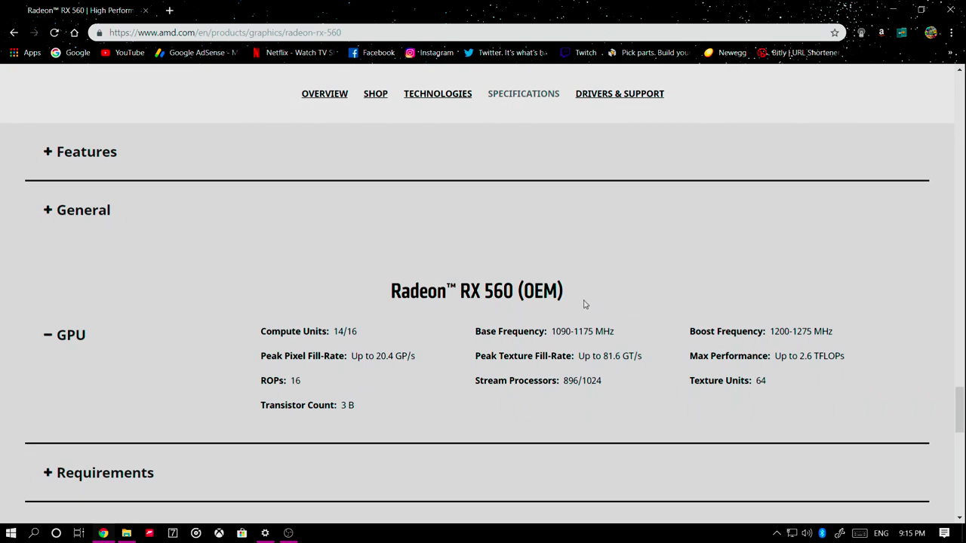
scroll(621, 306, up, 2)
scroll(619, 318, down, 2)
scroll(539, 392, down, 3)
scroll(798, 159, up, 3)
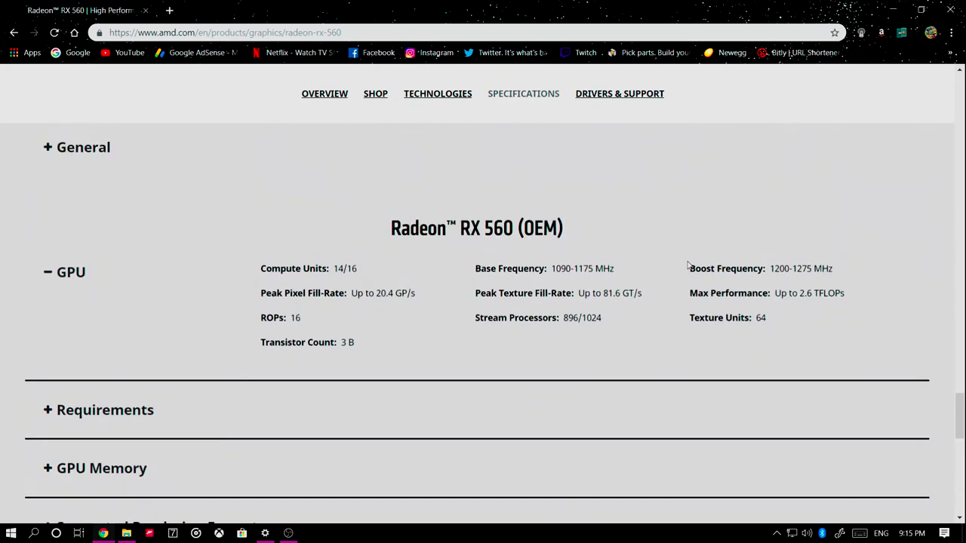
scroll(675, 281, up, 2)
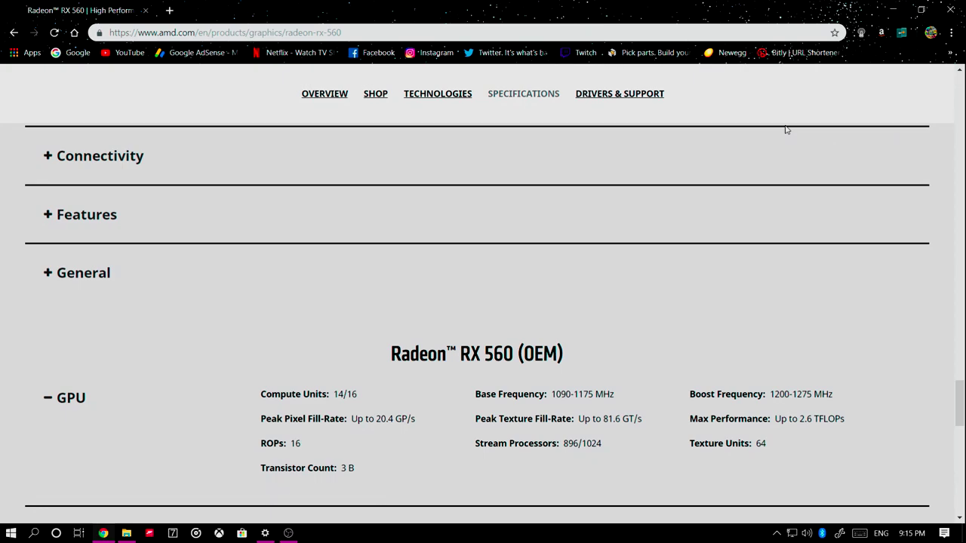
click(894, 10)
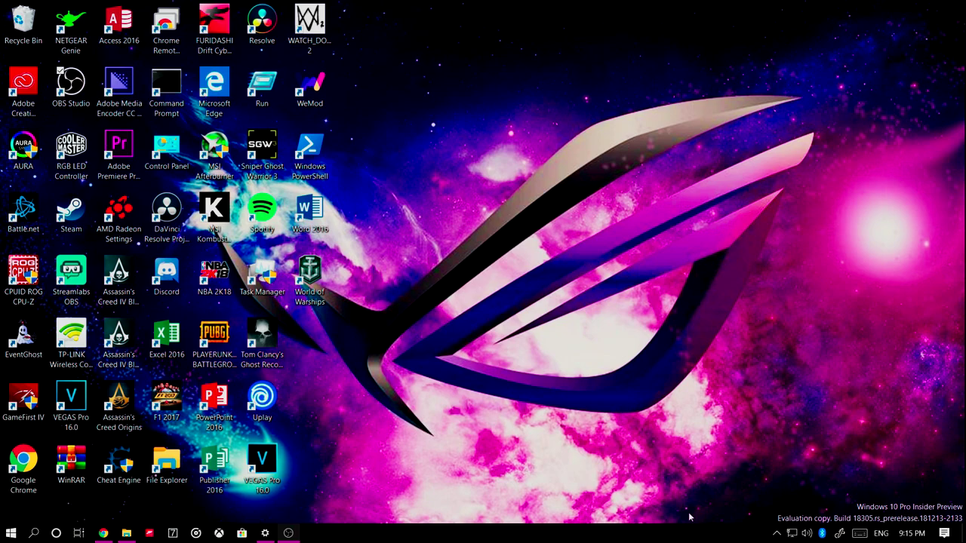
- Switch to MSI Afterburner, which is running in the background, and reposition its window on the desktop
click(777, 534)
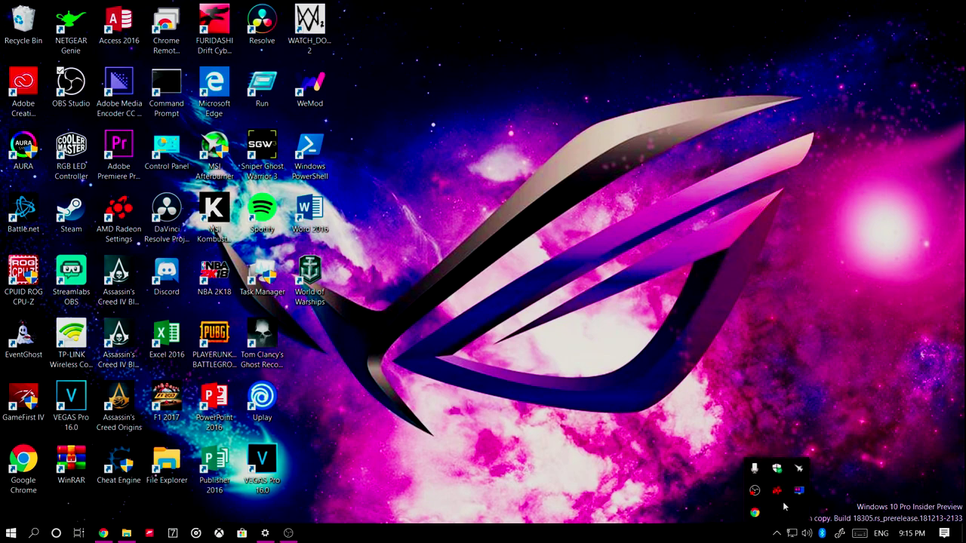
click(798, 468)
drag(590, 71, 529, 91)
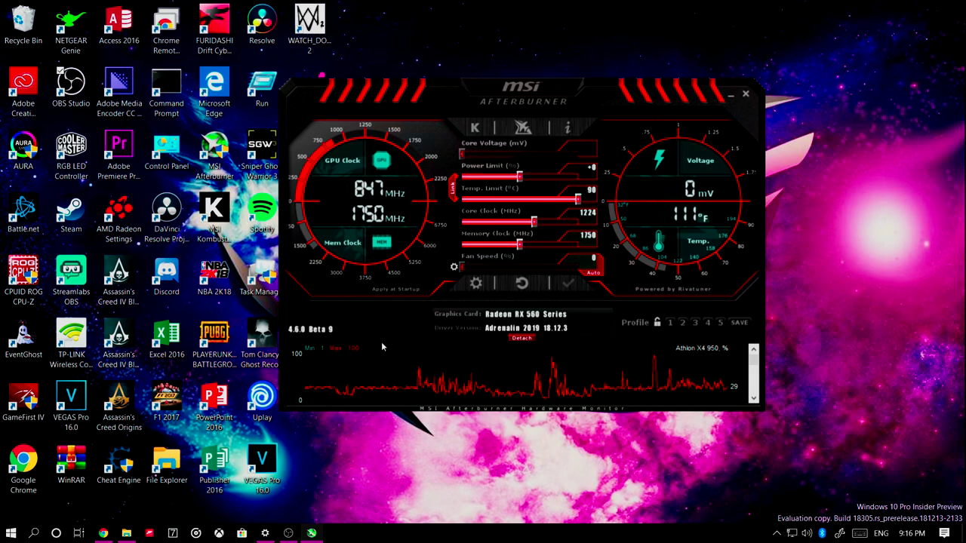
mouse_move(387, 369)
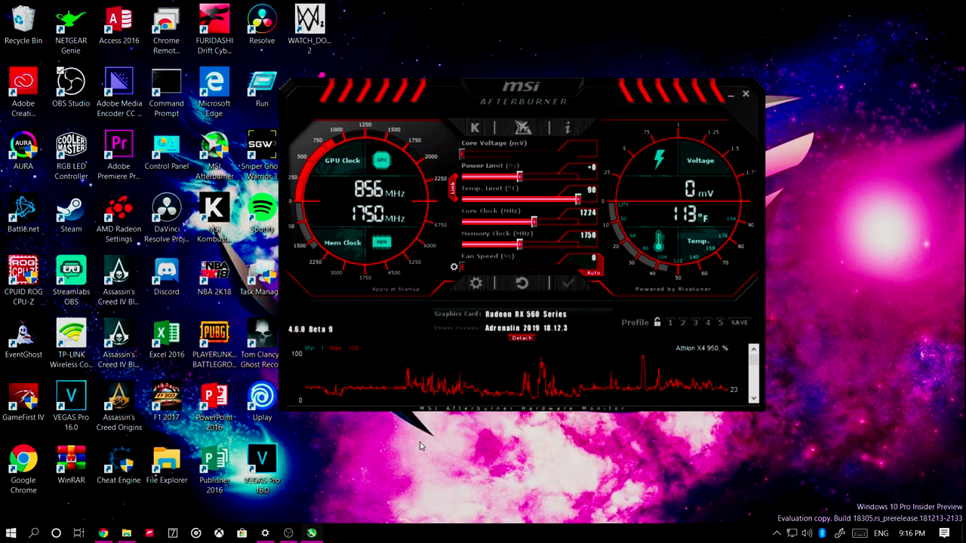
- Load saved overclock profiles 5 and 4, and reset the graphics card to its default settings
click(719, 323)
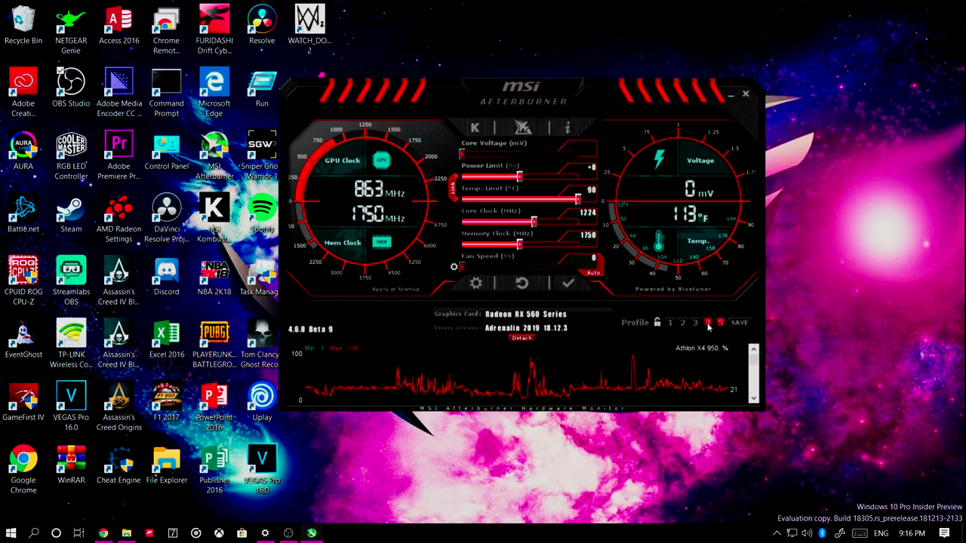
click(707, 323)
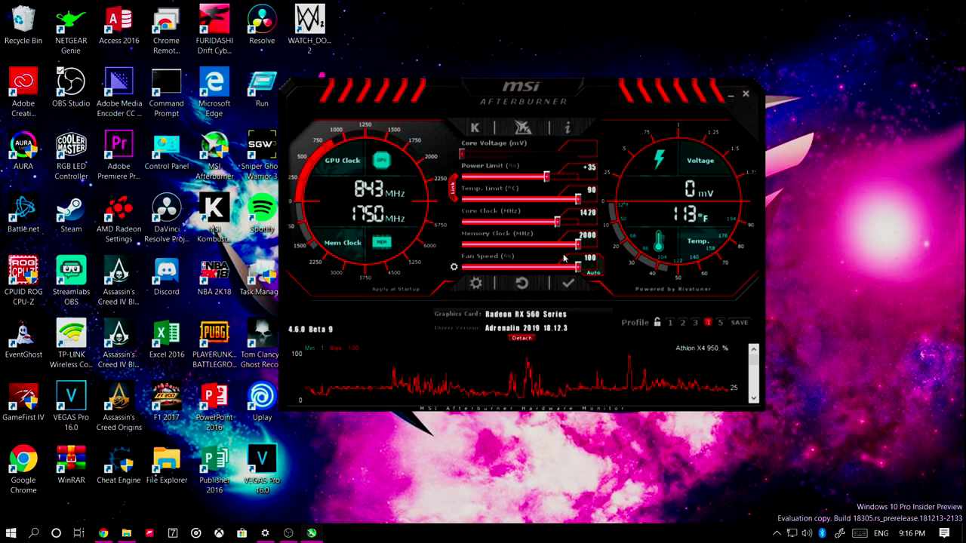
click(521, 283)
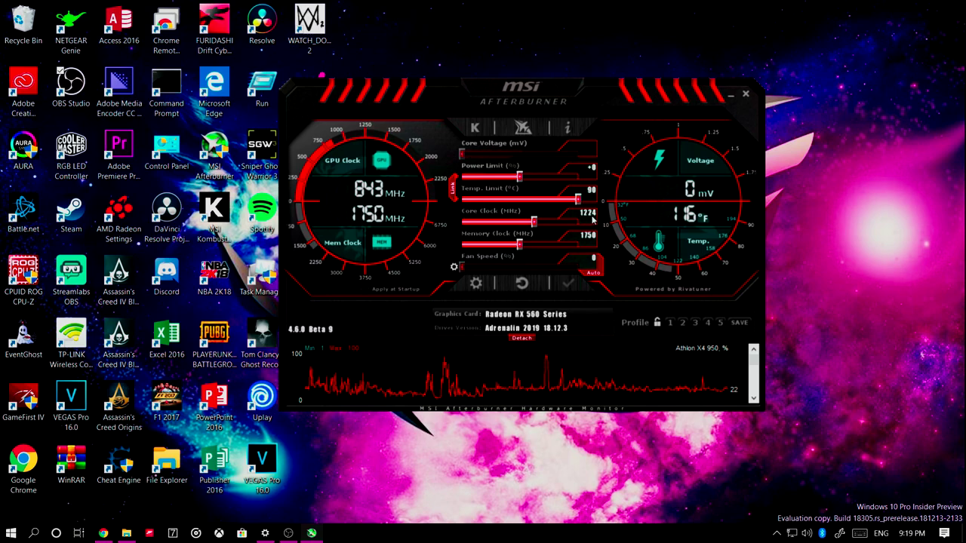
- Set the core clock to 1225 MHz and apply it to the graphics card
mouse_move(593, 216)
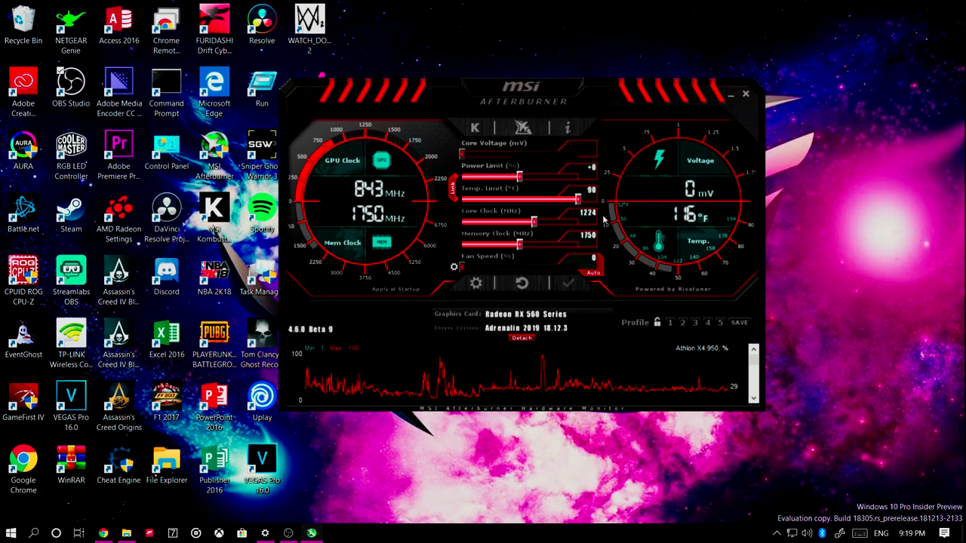
click(590, 215)
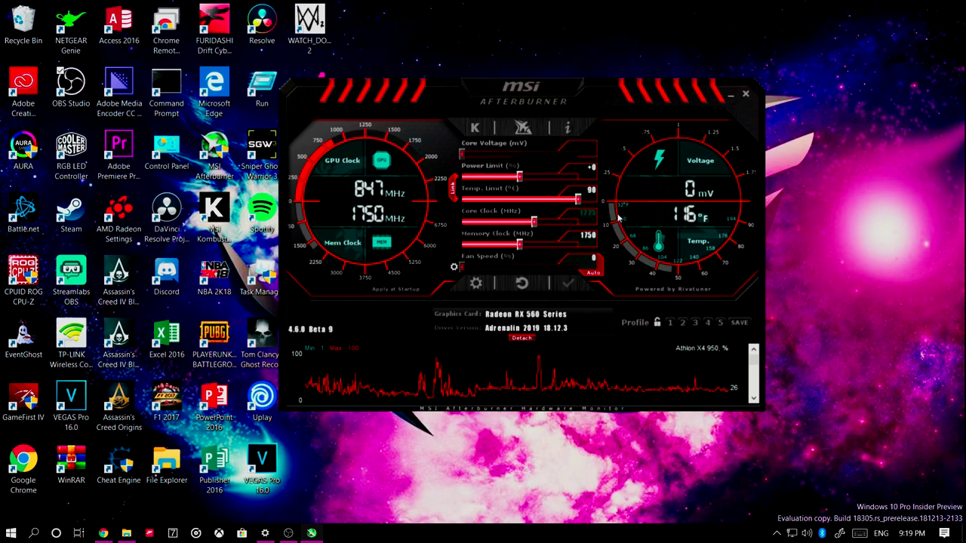
key(Return)
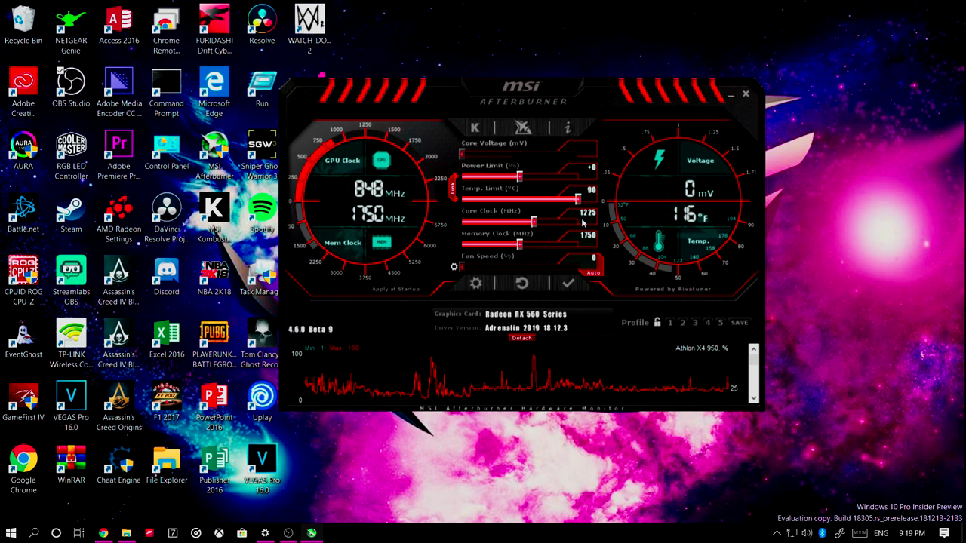
click(571, 283)
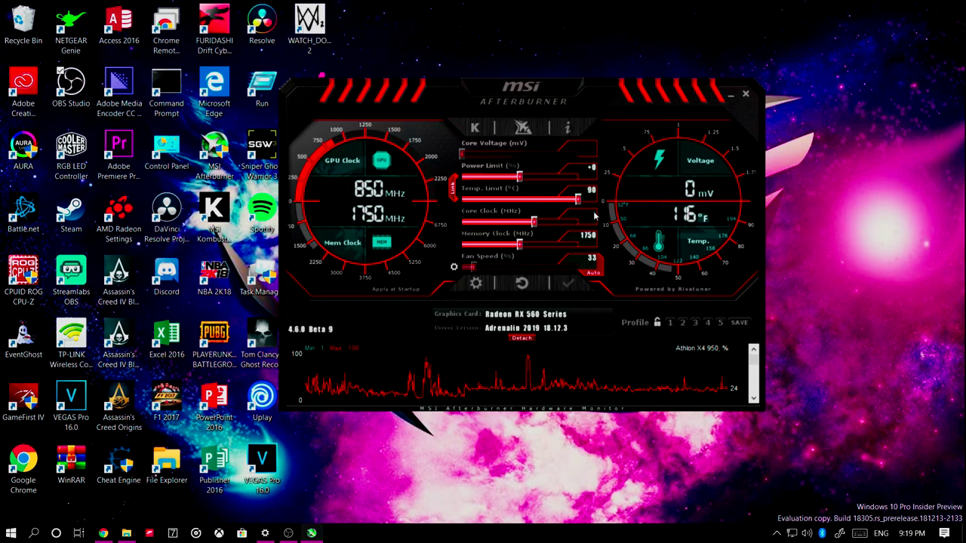
- Raise the core clock in stages through 1340 MHz to 1400 MHz, applying each change
key(Right)
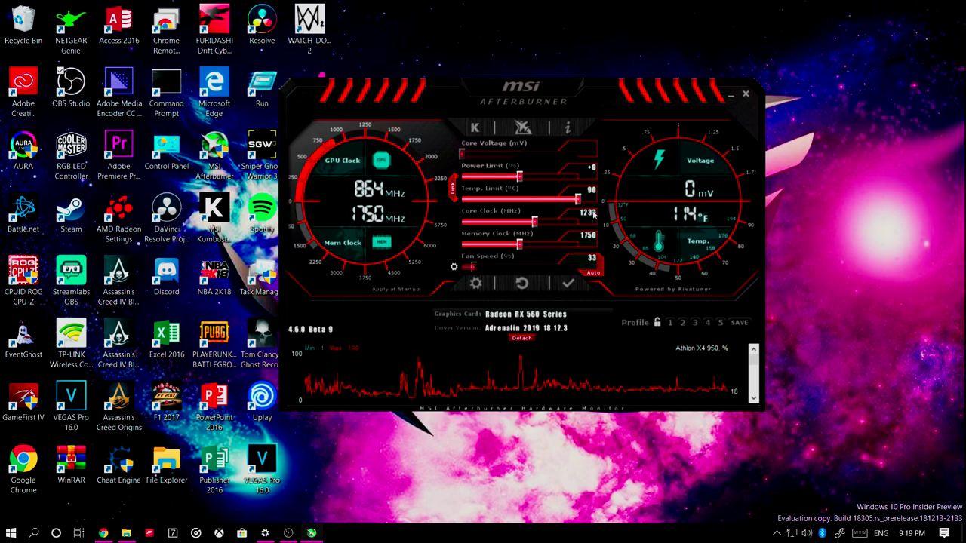
mouse_move(594, 215)
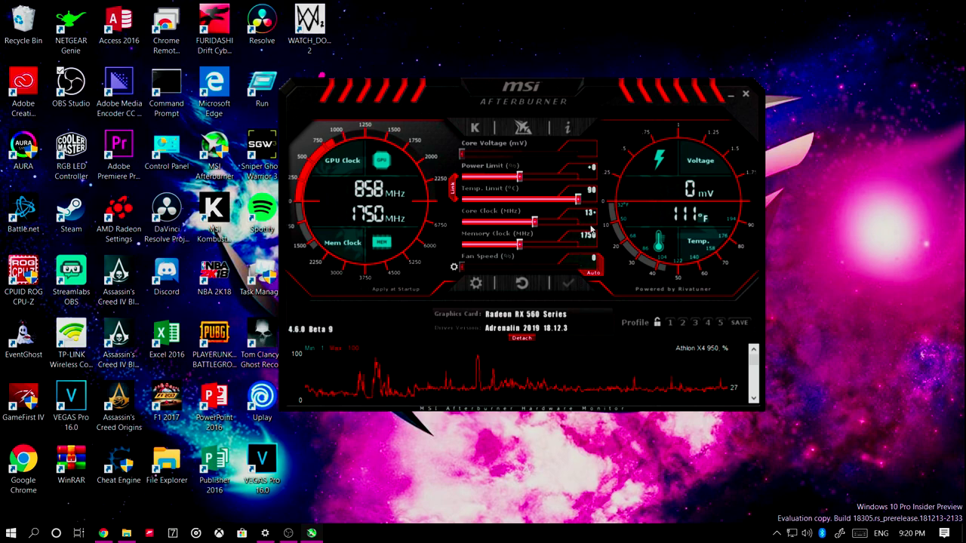
text(5)
key(Return)
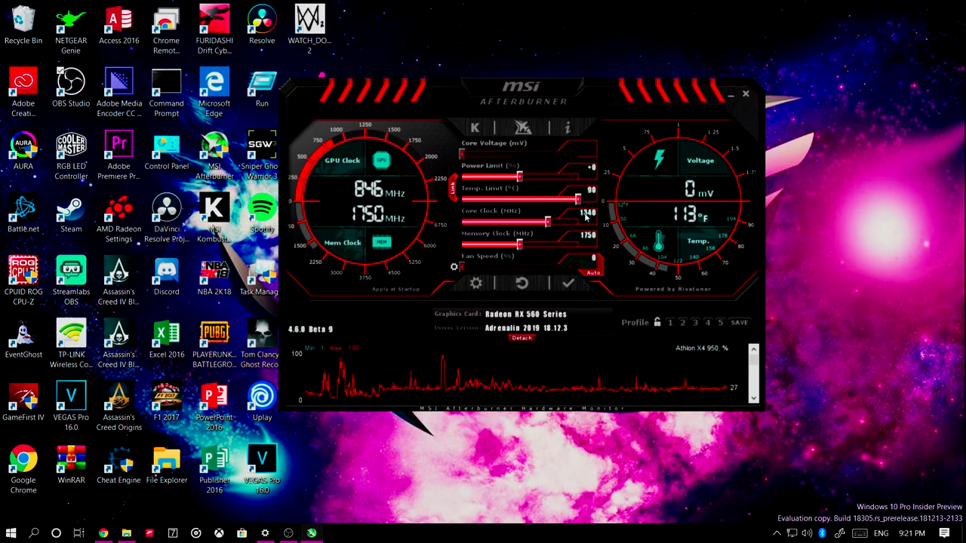
click(572, 285)
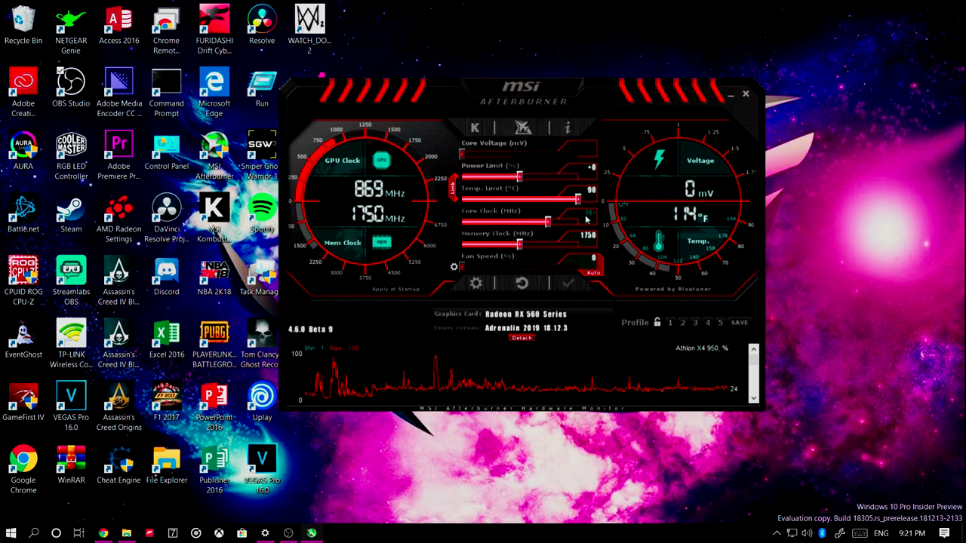
click(587, 220)
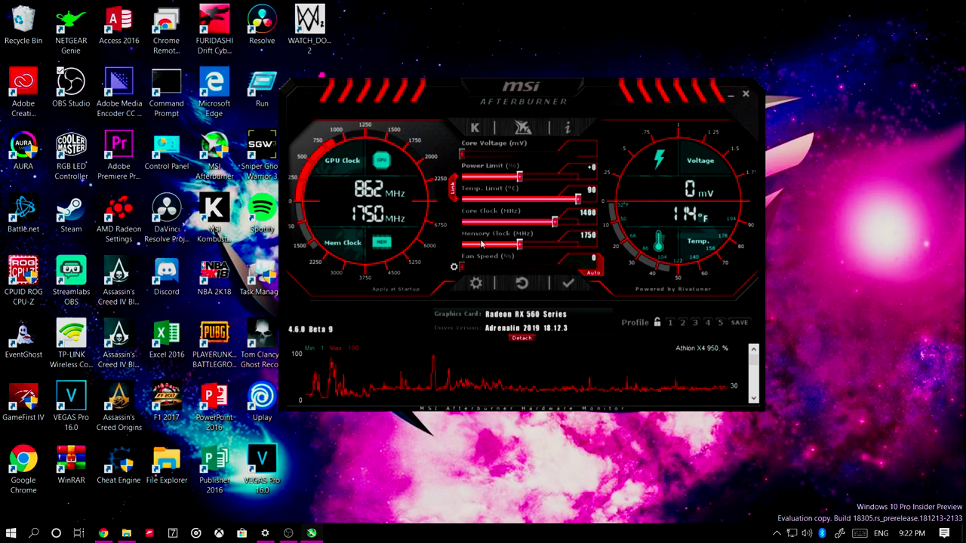
click(570, 284)
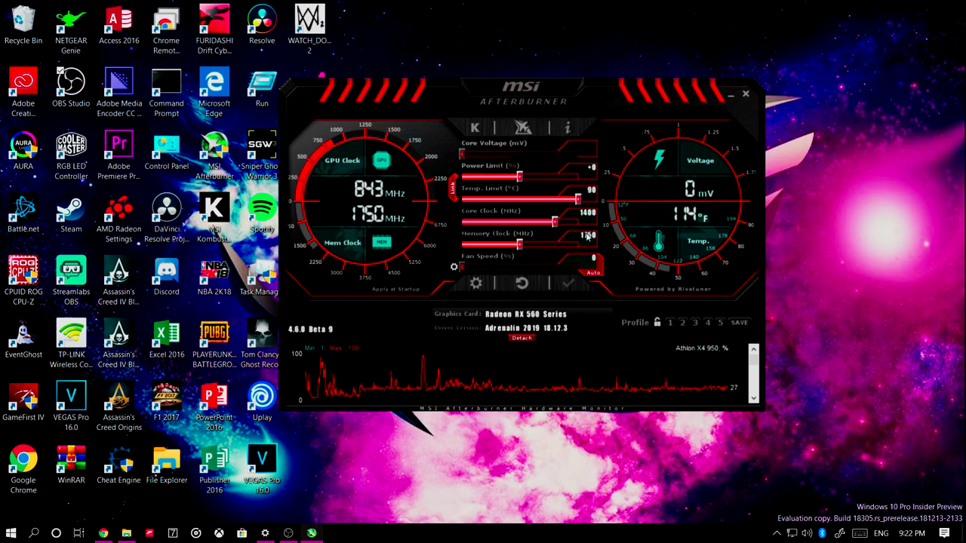
- Raise and apply the memory clock at 2000 MHz, and set the power limit to +30%
mouse_move(588, 236)
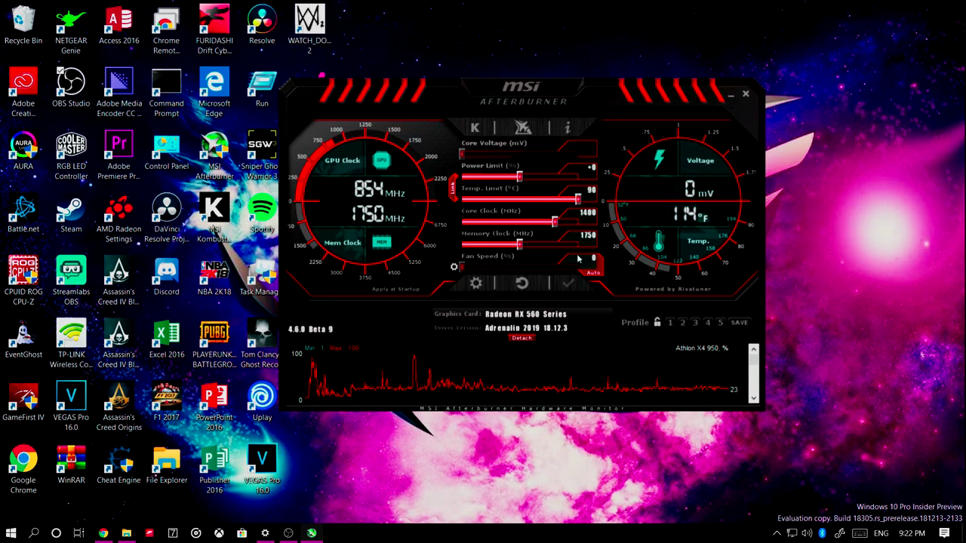
drag(526, 251, 581, 246)
click(569, 283)
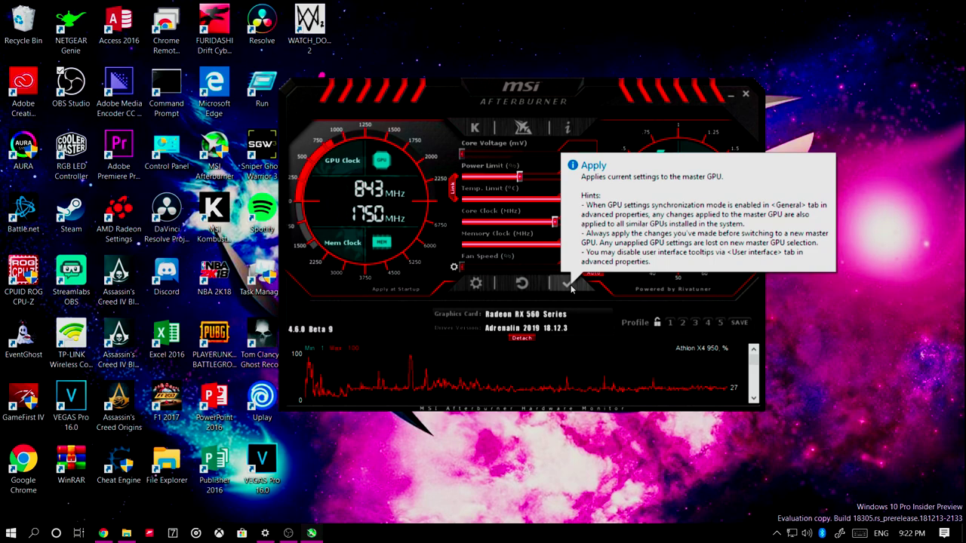
click(572, 288)
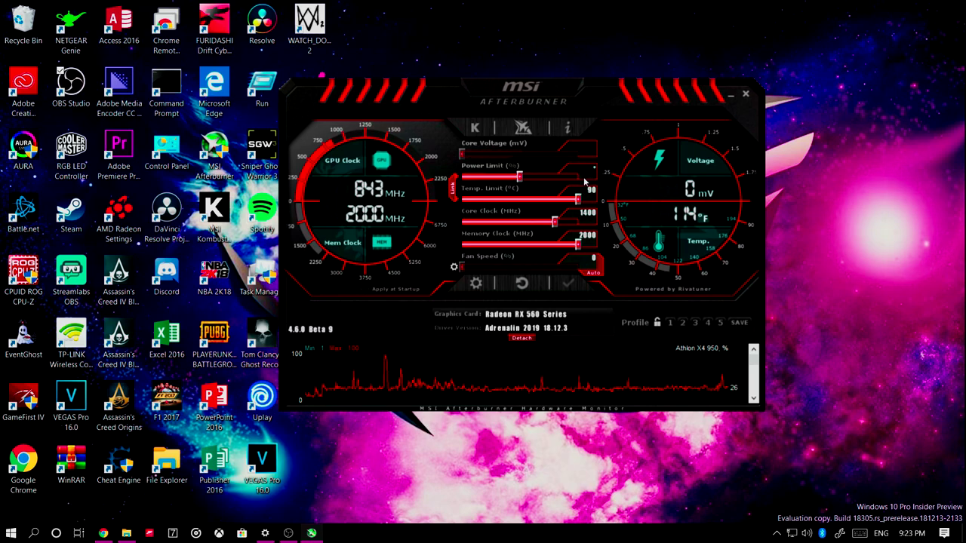
text(30)
key(Return)
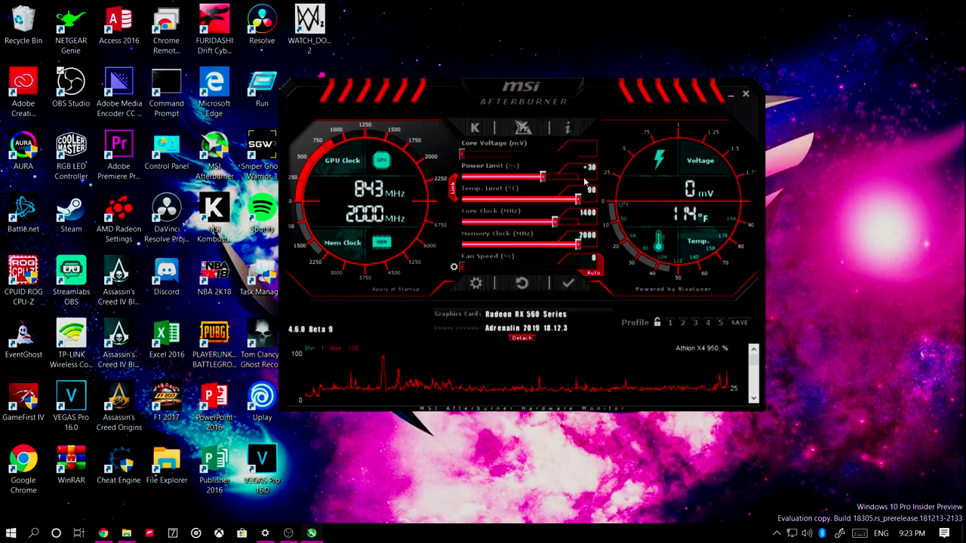
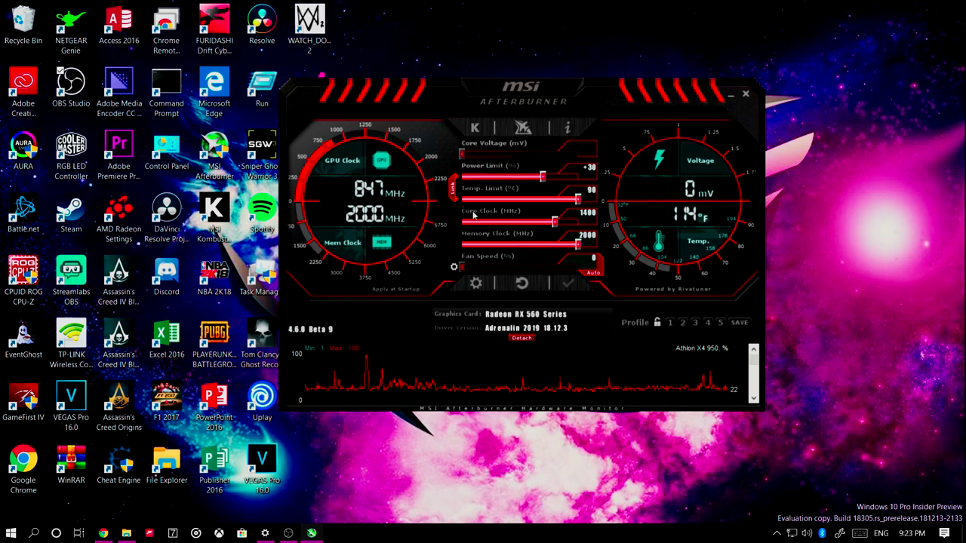
- Switch the fan to manual control, set its speed to 100% and apply it
click(596, 274)
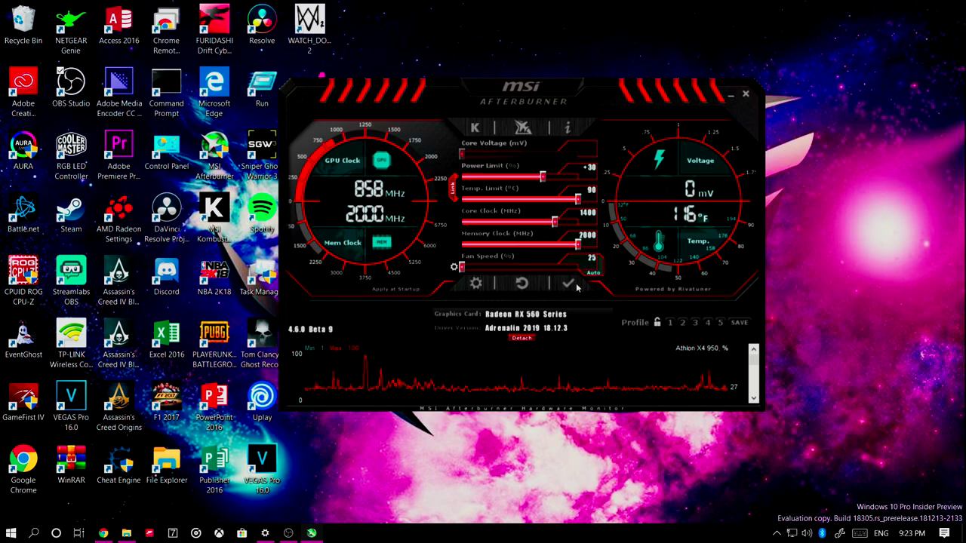
drag(462, 268, 584, 269)
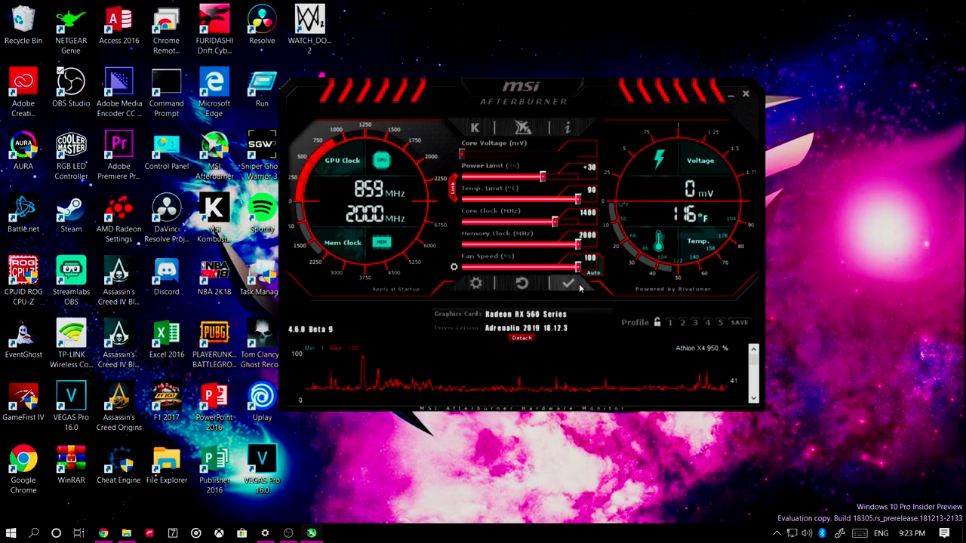
click(583, 285)
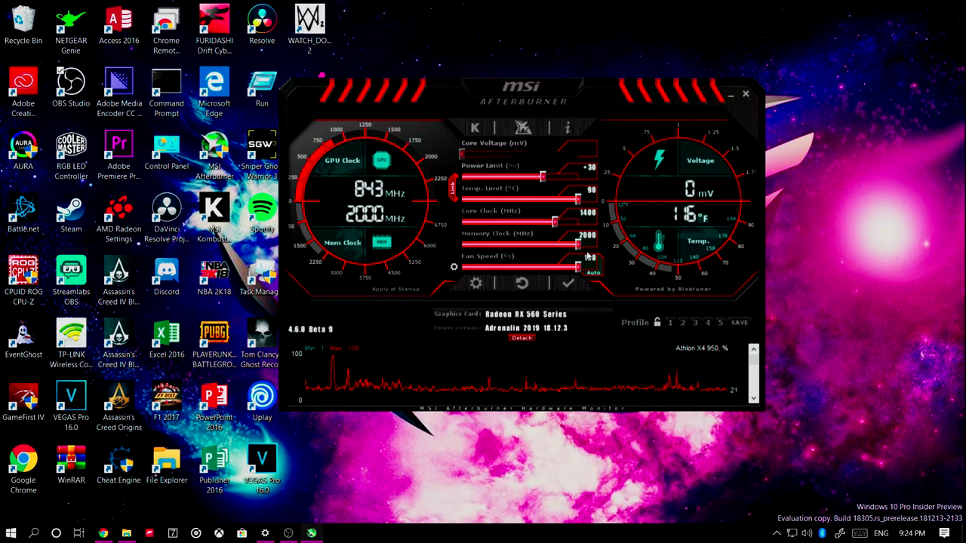
click(567, 286)
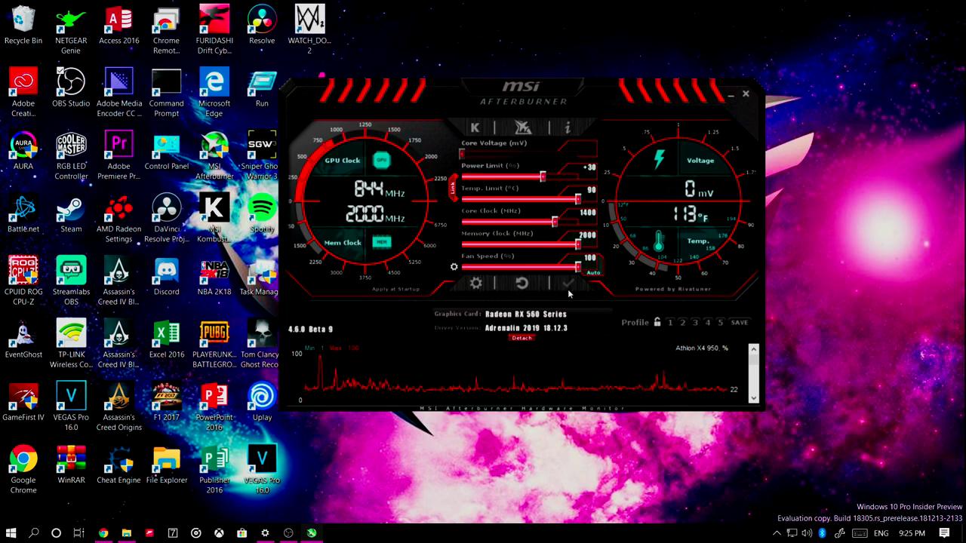
- Toggle the fan between automatic and manual control, finishing on automatic, and apply the setting
click(594, 277)
click(573, 285)
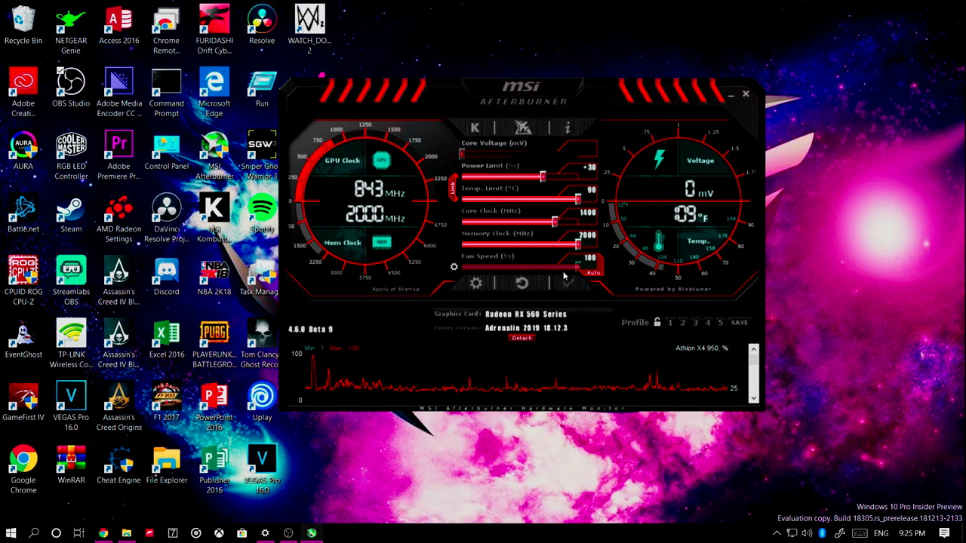
mouse_move(581, 276)
mouse_down()
mouse_move(459, 279)
mouse_move(578, 289)
mouse_up()
click(574, 281)
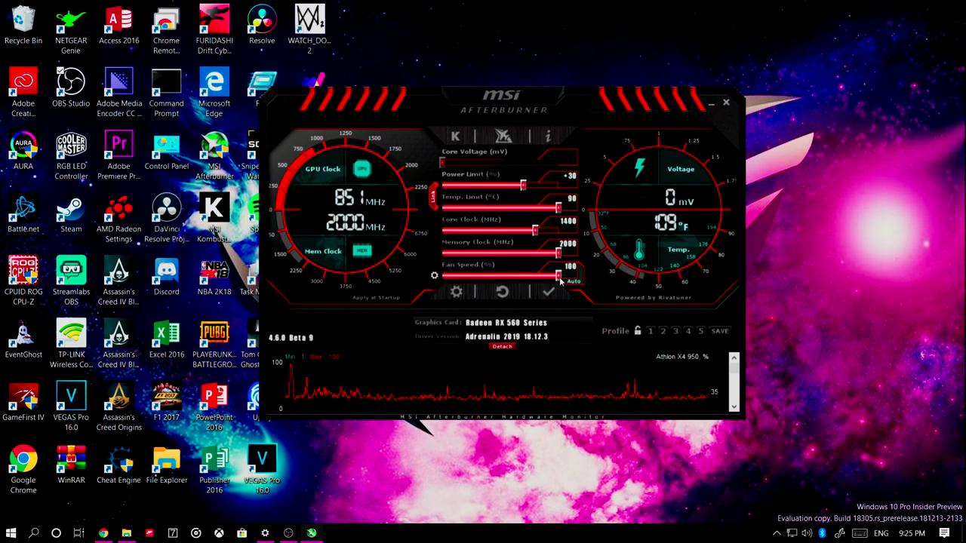
click(573, 282)
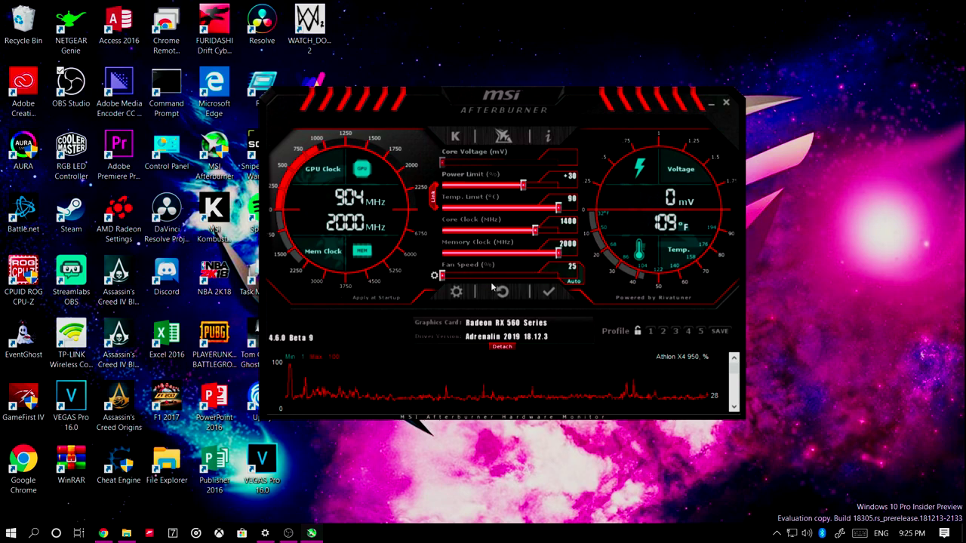
click(572, 282)
click(550, 293)
- Lower the manual fan speed to 25%, re-enable and apply automatic fan control, and minimize the window
click(573, 282)
drag(558, 275, 431, 278)
click(573, 282)
click(552, 294)
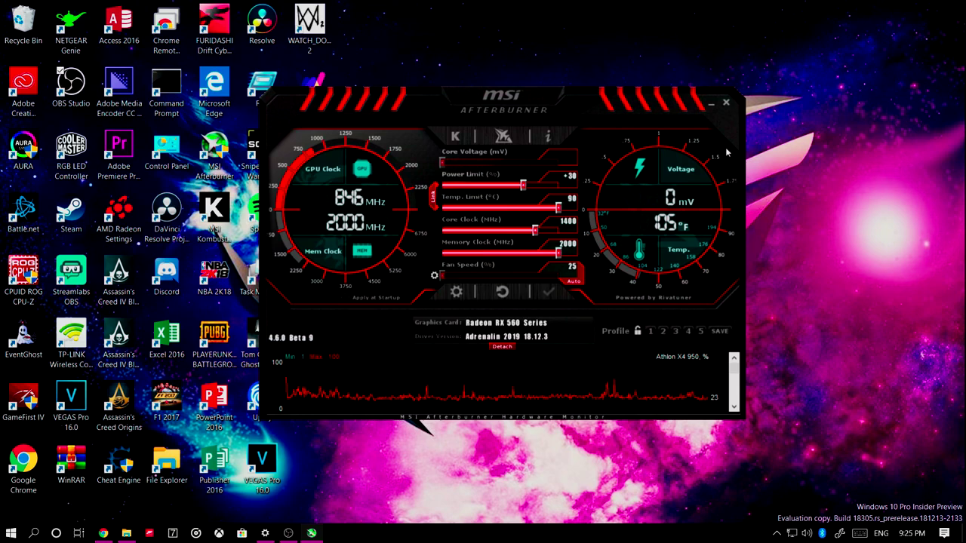
click(710, 106)
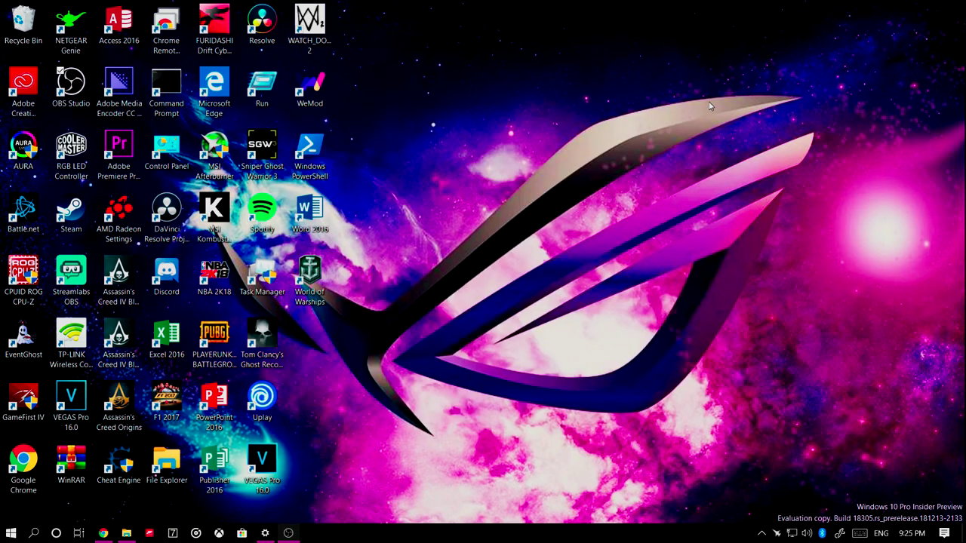